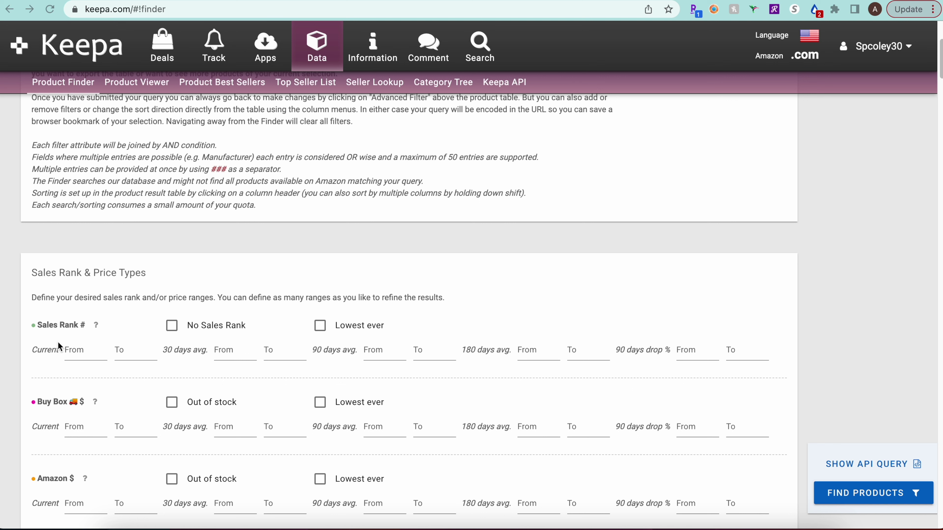
- Set the Sales Rank filter's upper limit to 100000 for both the current value and the 30-day average
{"action": "left_click", "coordinate": [123, 354]}
{"action": "type", "text": "100000"}
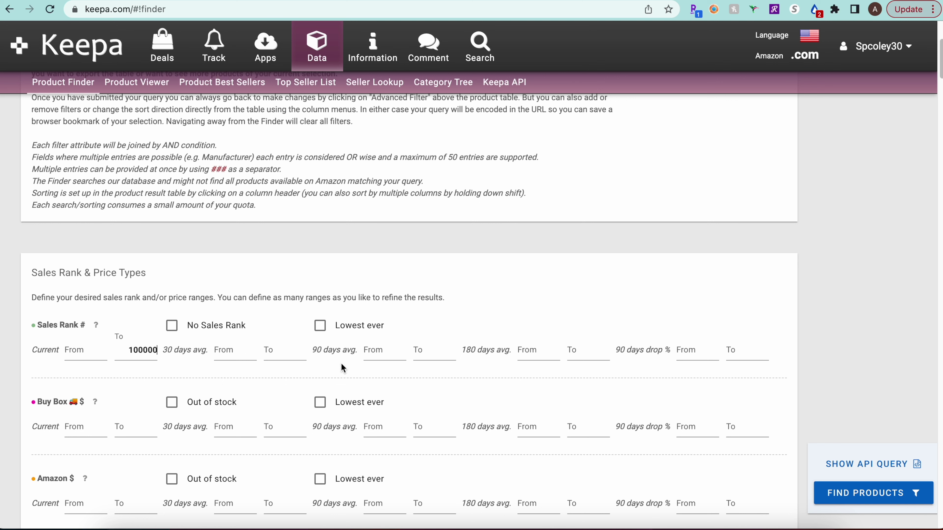
{"action": "left_click", "coordinate": [296, 349]}
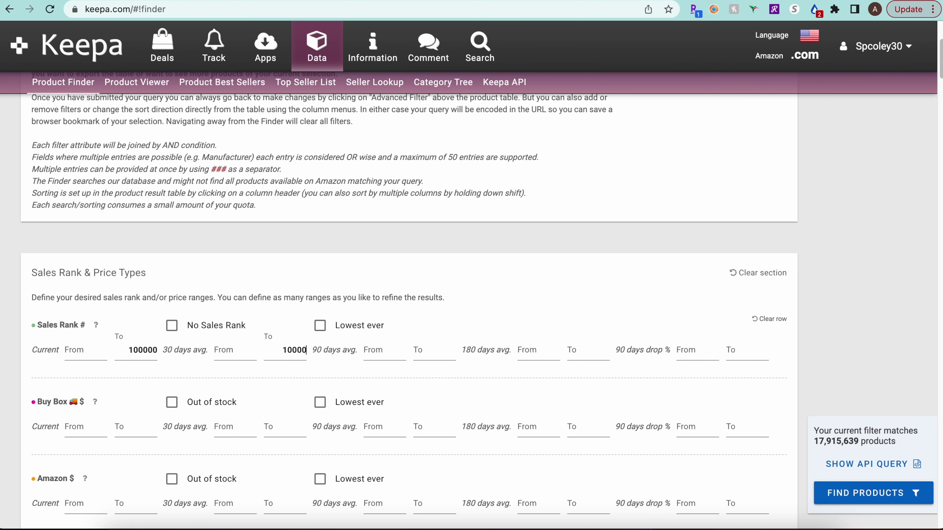
{"action": "left_click", "coordinate": [434, 358]}
- Set the minimum current Buy Box price to $20
{"action": "scroll", "coordinate": [291, 368], "scroll_direction": "down", "scroll_amount": 6}
{"action": "scroll", "coordinate": [116, 221], "scroll_direction": "up", "scroll_amount": 3}
{"action": "left_click", "coordinate": [83, 300]}
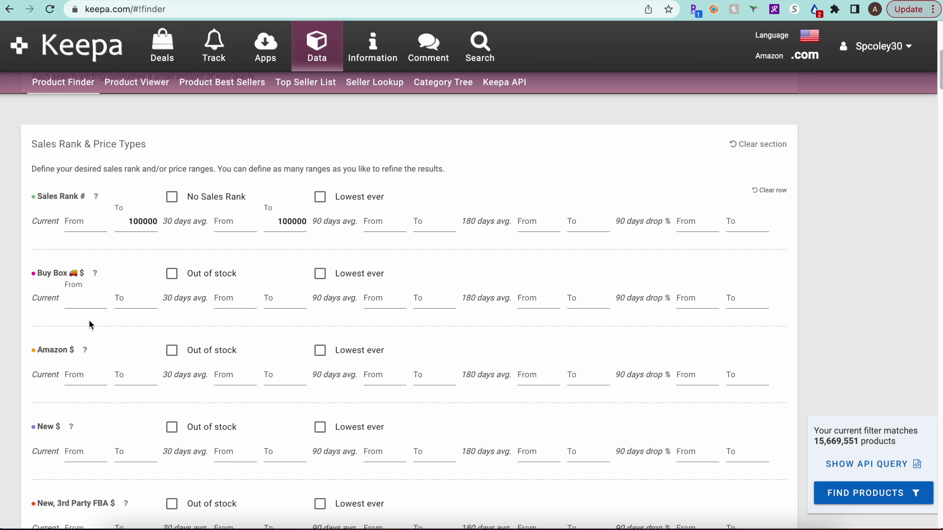
{"action": "type", "text": "20"}
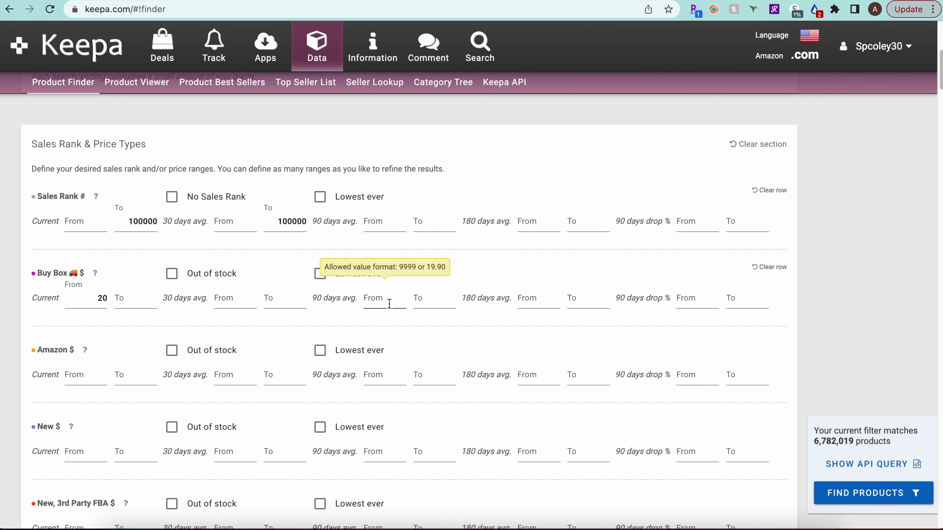
{"action": "double_click", "coordinate": [94, 301]}
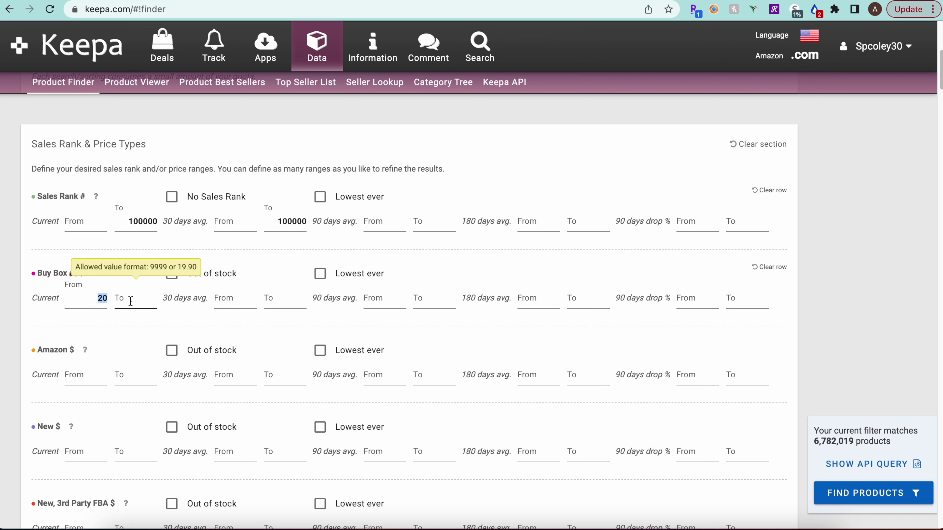
{"action": "left_click", "coordinate": [95, 299]}
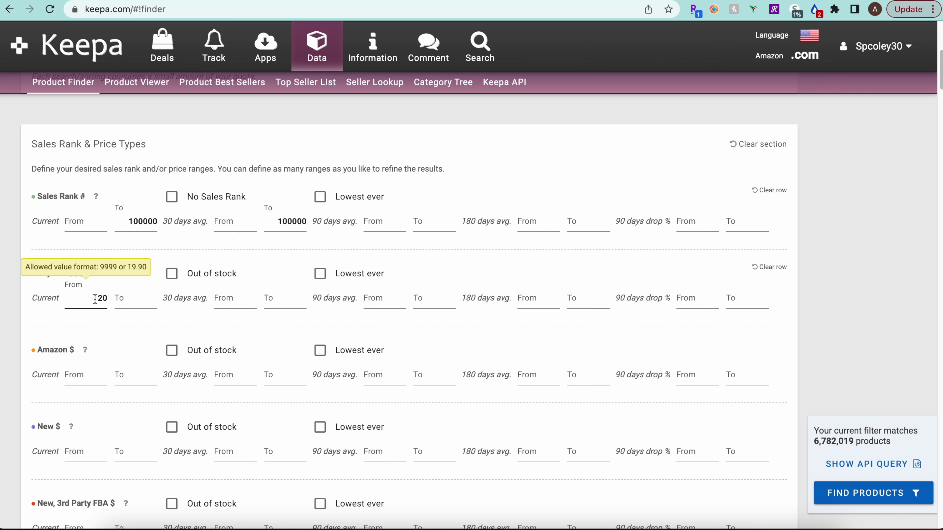
{"action": "double_click", "coordinate": [97, 298]}
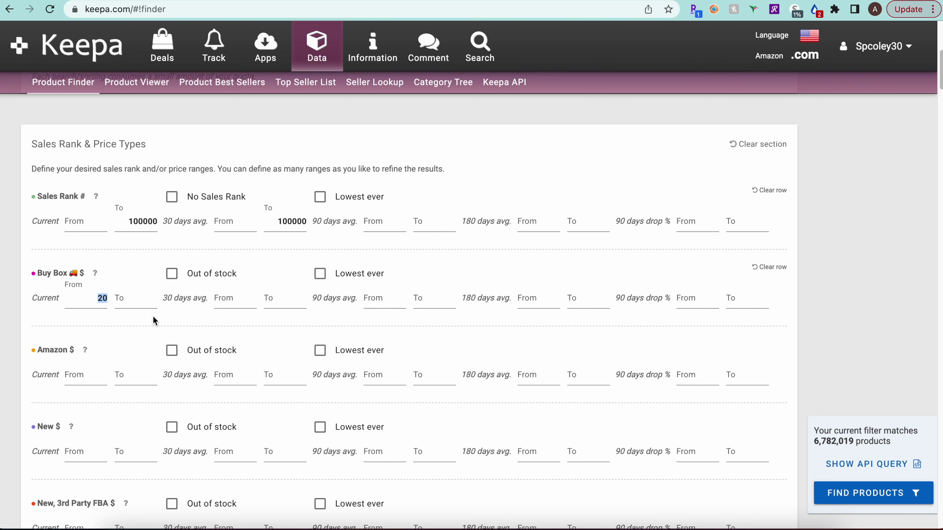
{"action": "left_click", "coordinate": [97, 299]}
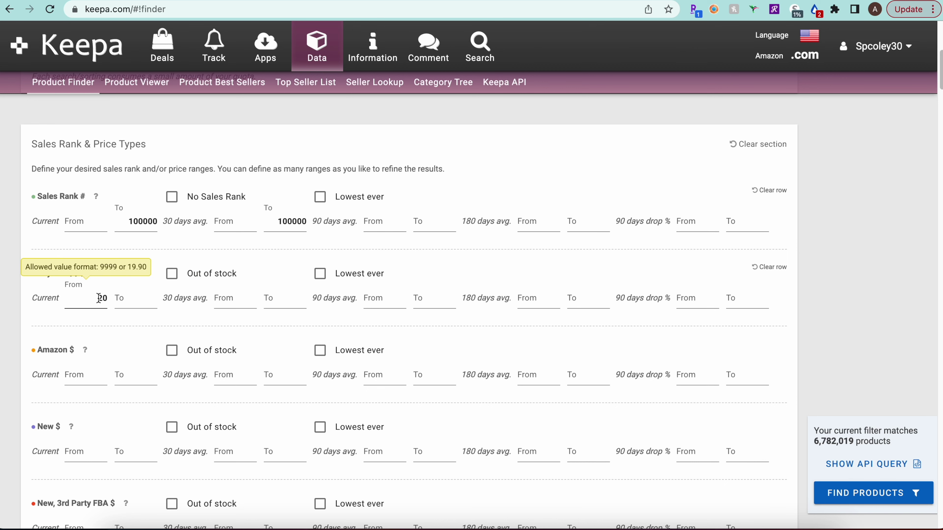
{"action": "left_click", "coordinate": [128, 304]}
- Restrict the product search to the Patio, Lawn & Garden root category
{"action": "scroll", "coordinate": [128, 304], "scroll_direction": "down", "scroll_amount": 1}
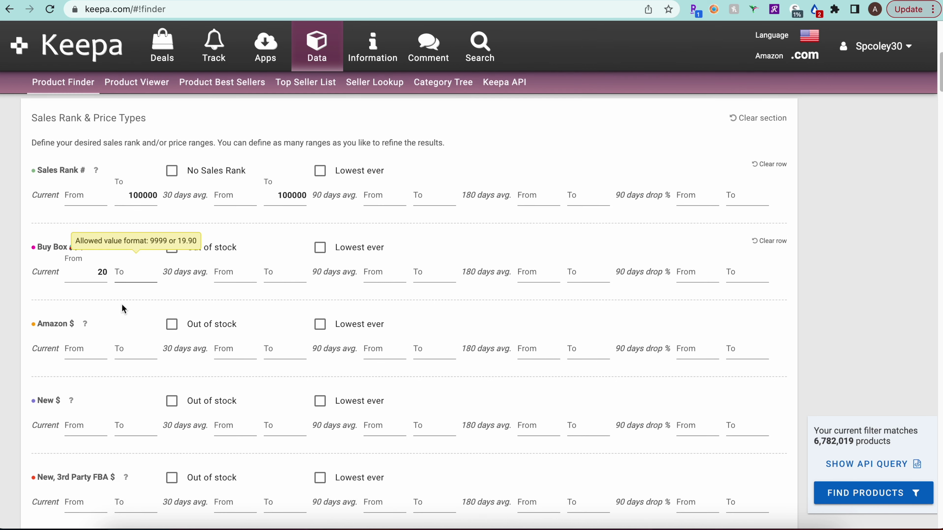
{"action": "scroll", "coordinate": [132, 348], "scroll_direction": "down", "scroll_amount": 3}
{"action": "scroll", "coordinate": [133, 348], "scroll_direction": "down", "scroll_amount": 1}
{"action": "scroll", "coordinate": [143, 285], "scroll_direction": "down", "scroll_amount": 13}
{"action": "scroll", "coordinate": [132, 308], "scroll_direction": "up", "scroll_amount": 3}
{"action": "scroll", "coordinate": [164, 327], "scroll_direction": "down", "scroll_amount": 7}
{"action": "scroll", "coordinate": [172, 322], "scroll_direction": "down", "scroll_amount": 20}
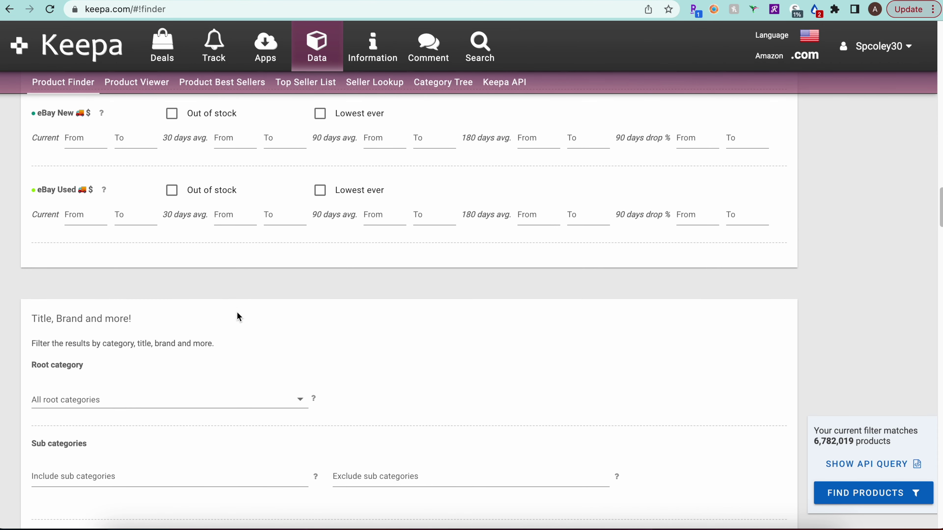
{"action": "scroll", "coordinate": [217, 323], "scroll_direction": "down", "scroll_amount": 4}
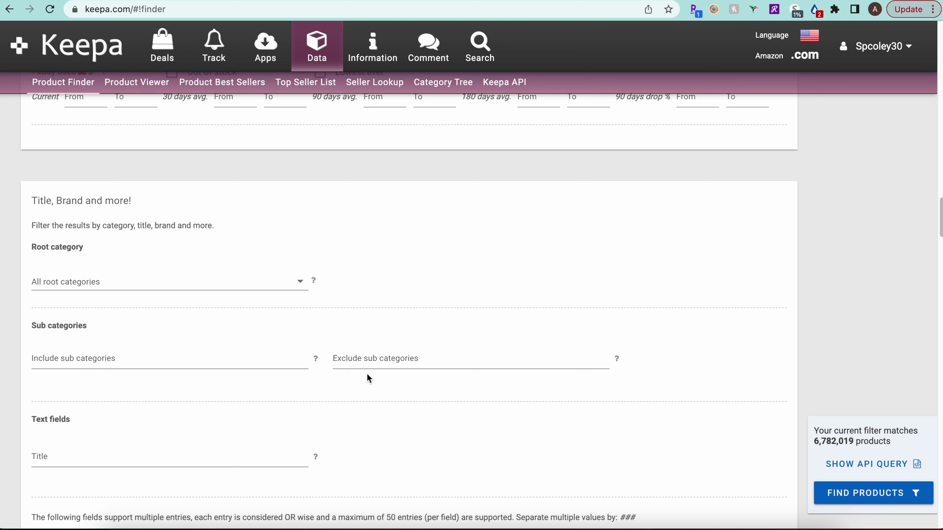
{"action": "left_click", "coordinate": [299, 293]}
{"action": "scroll", "coordinate": [230, 358], "scroll_direction": "down", "scroll_amount": 6}
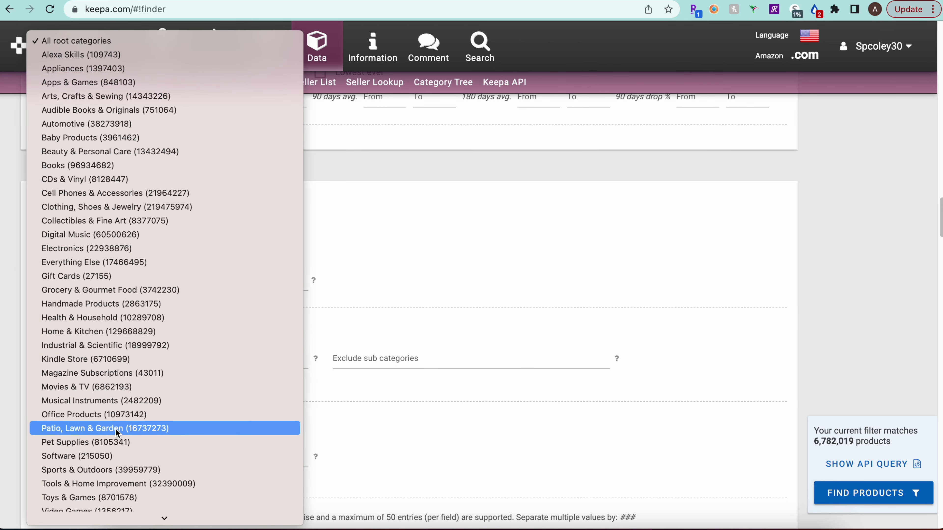
{"action": "left_click", "coordinate": [140, 429]}
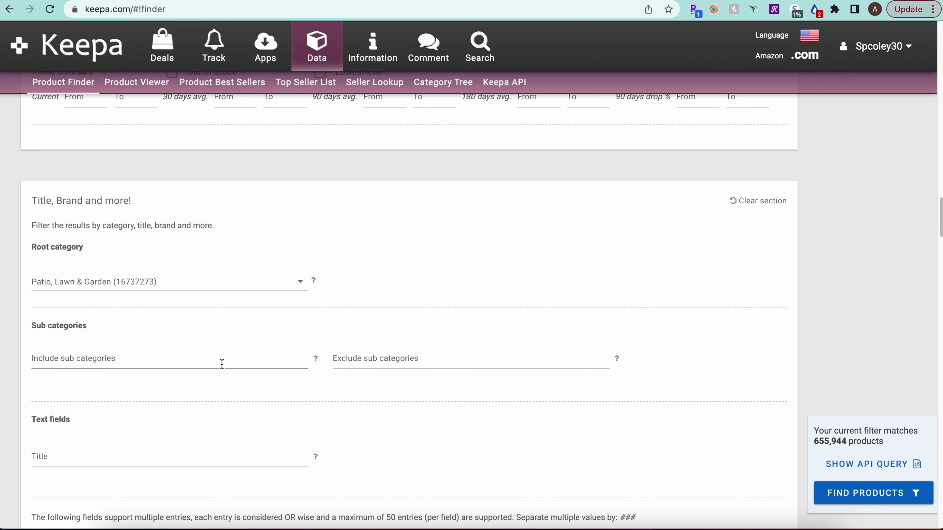
{"action": "left_click", "coordinate": [66, 359]}
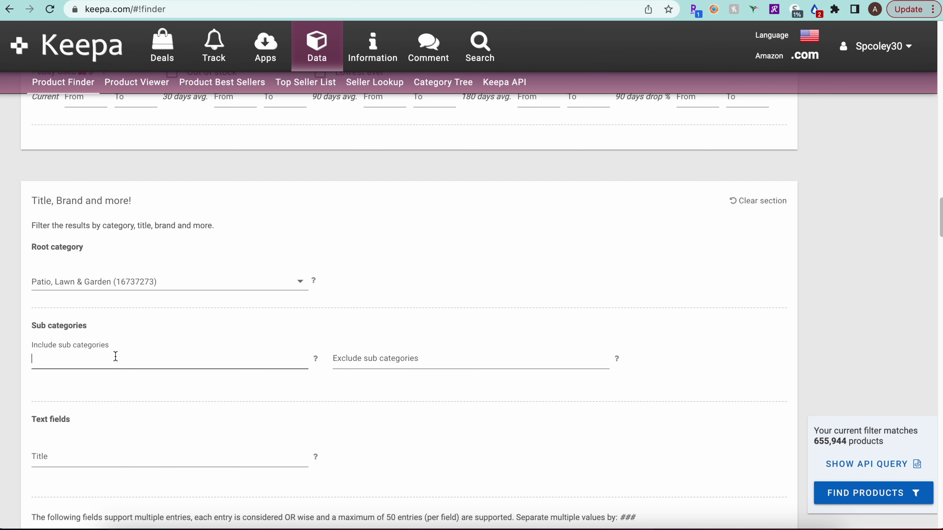
{"action": "scroll", "coordinate": [428, 294], "scroll_direction": "down", "scroll_amount": 1}
{"action": "scroll", "coordinate": [427, 291], "scroll_direction": "down", "scroll_amount": 2}
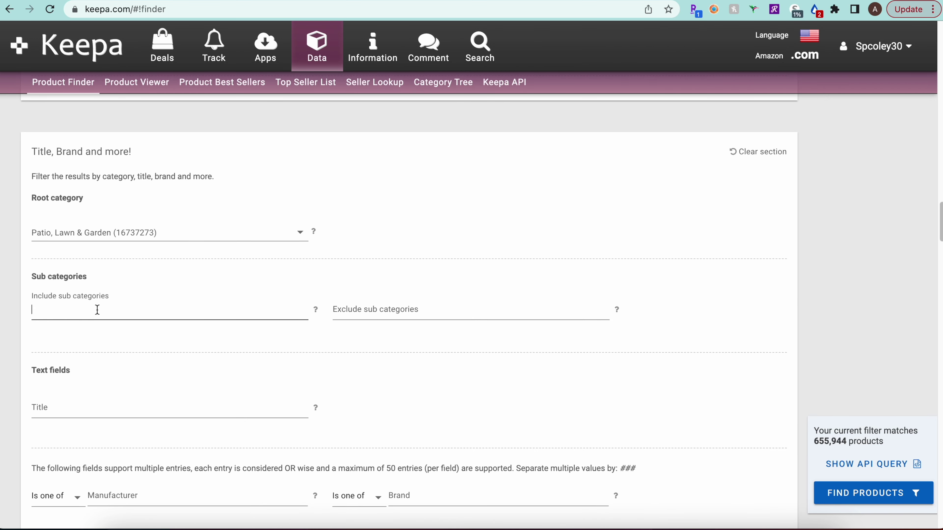
{"action": "left_click", "coordinate": [616, 233]}
- Set the minimum current New Offer Count to 4
{"action": "scroll", "coordinate": [641, 241], "scroll_direction": "down", "scroll_amount": 5}
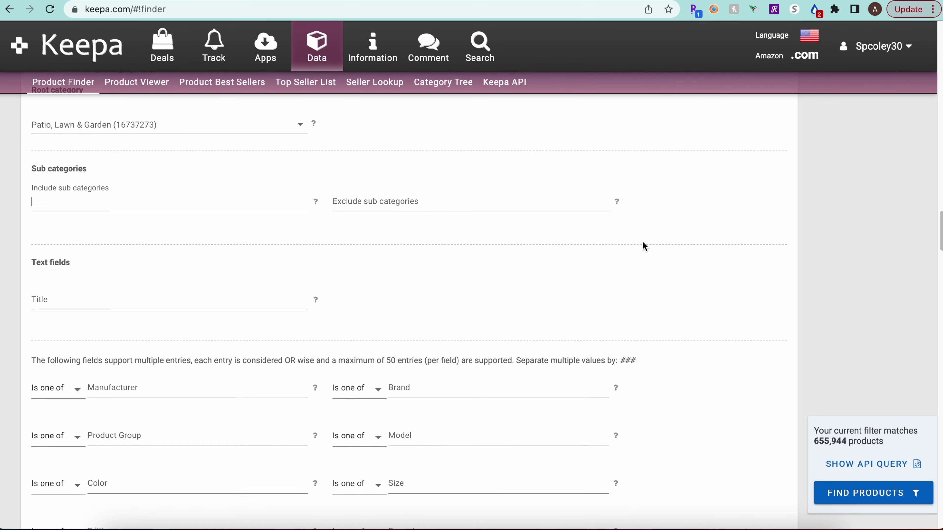
{"action": "scroll", "coordinate": [649, 245], "scroll_direction": "down", "scroll_amount": 1}
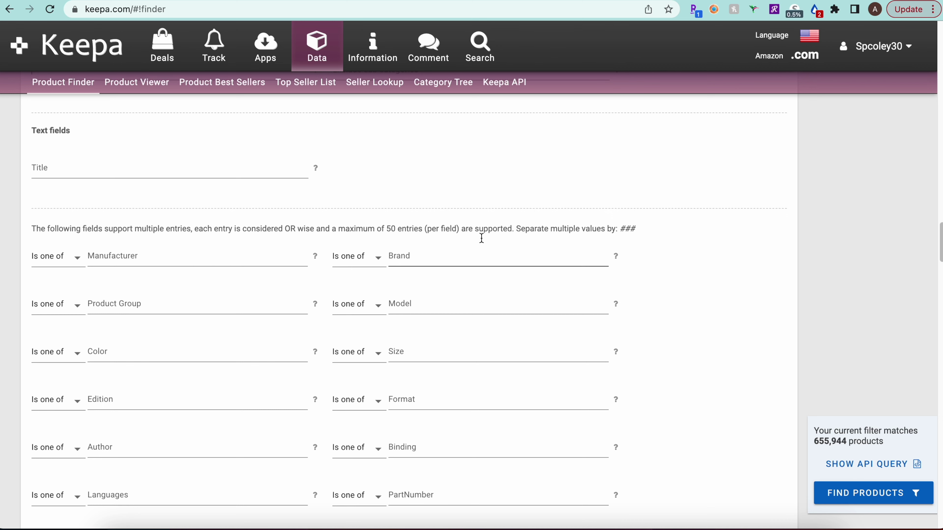
{"action": "scroll", "coordinate": [636, 292], "scroll_direction": "down", "scroll_amount": 10}
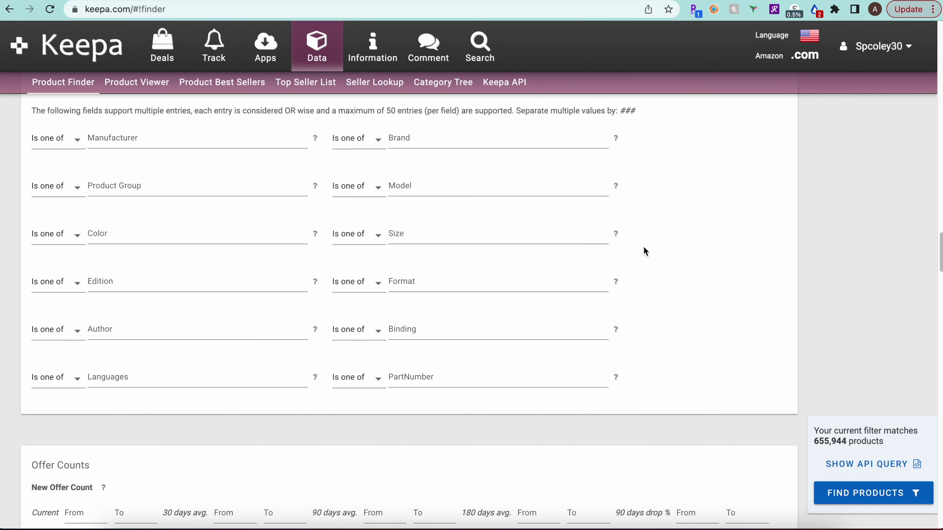
{"action": "scroll", "coordinate": [226, 248], "scroll_direction": "down", "scroll_amount": 3}
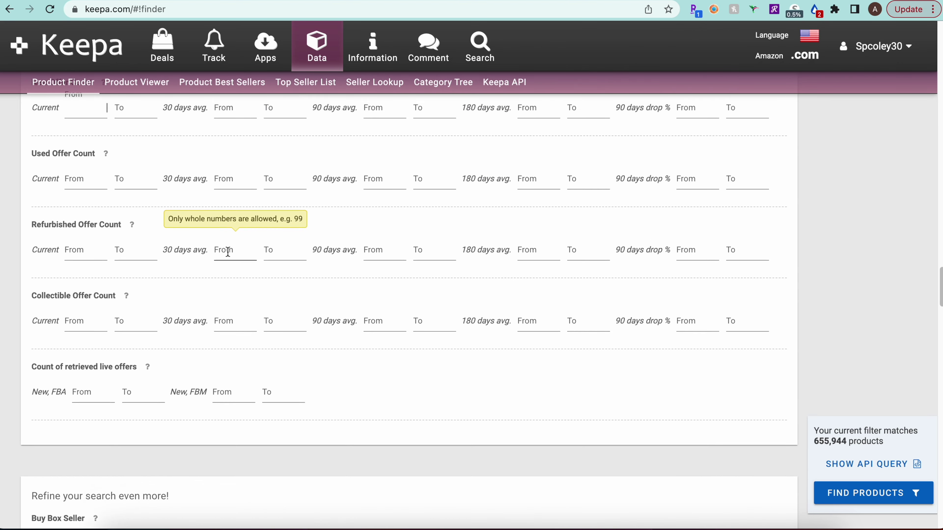
{"action": "scroll", "coordinate": [227, 250], "scroll_direction": "up", "scroll_amount": 2}
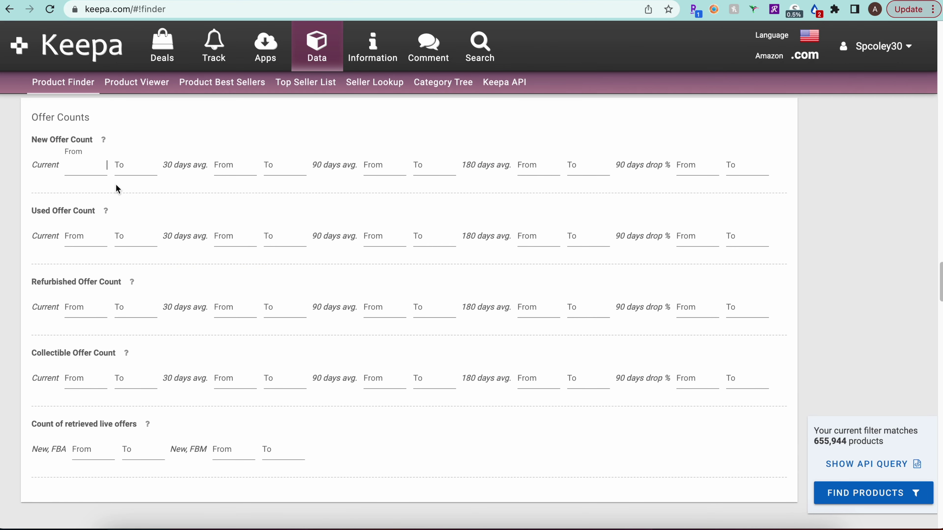
{"action": "scroll", "coordinate": [113, 184], "scroll_direction": "up", "scroll_amount": 1}
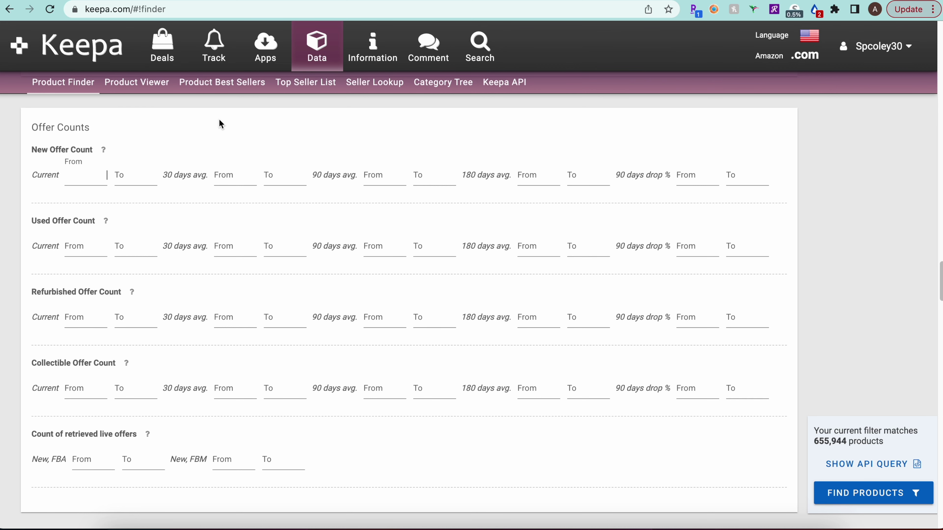
{"action": "scroll", "coordinate": [215, 123], "scroll_direction": "up", "scroll_amount": 1}
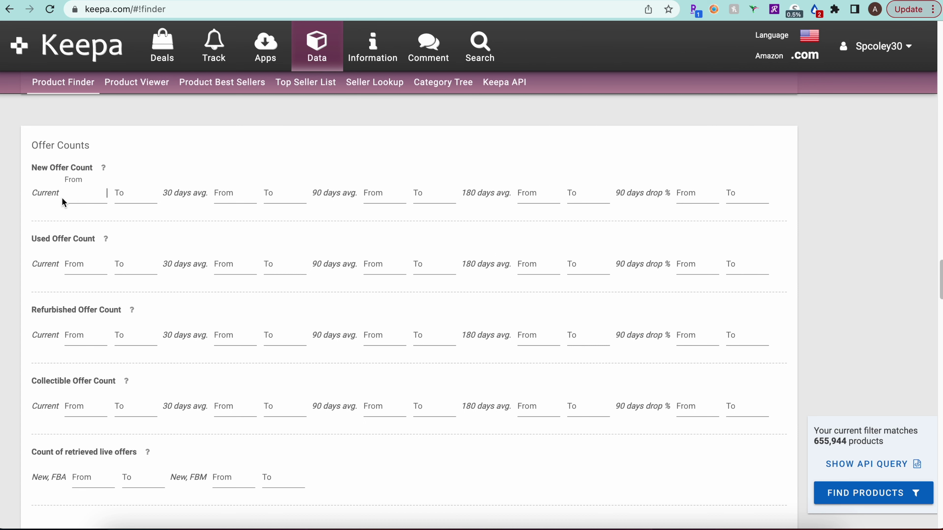
{"action": "type", "text": "4"}
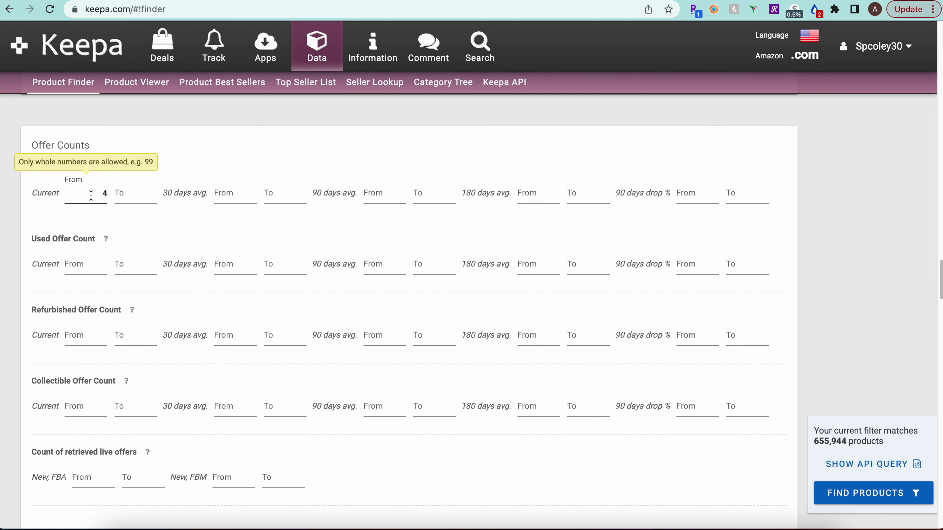
{"action": "left_click", "coordinate": [245, 149]}
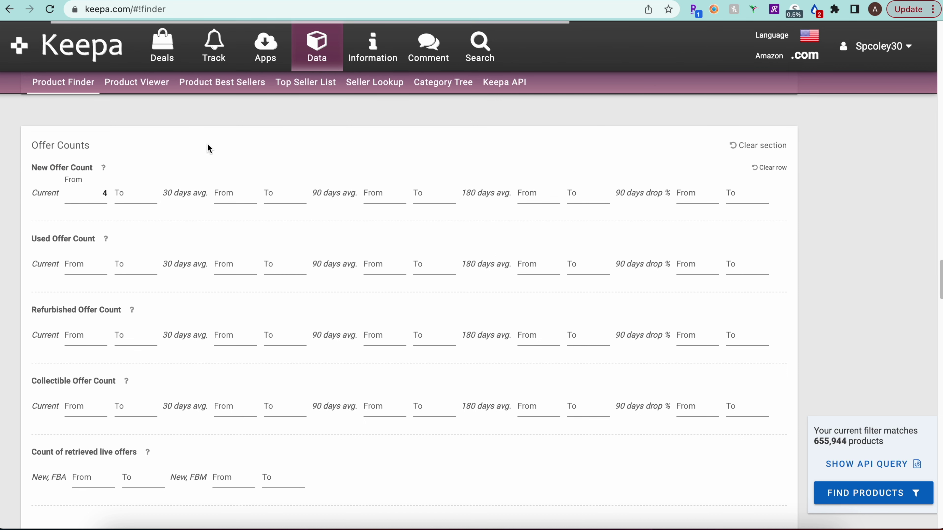
{"action": "left_click", "coordinate": [95, 203]}
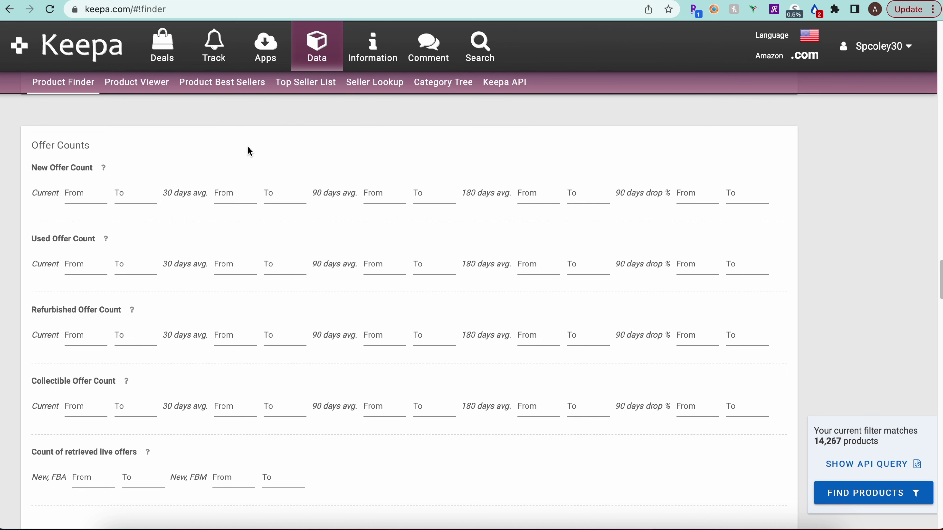
{"action": "left_click", "coordinate": [86, 198]}
{"action": "type", "text": "4"}
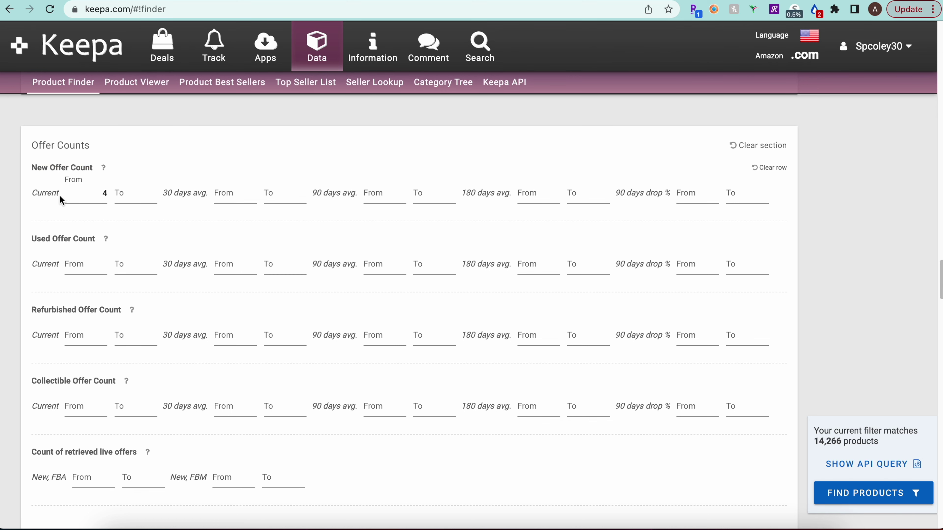
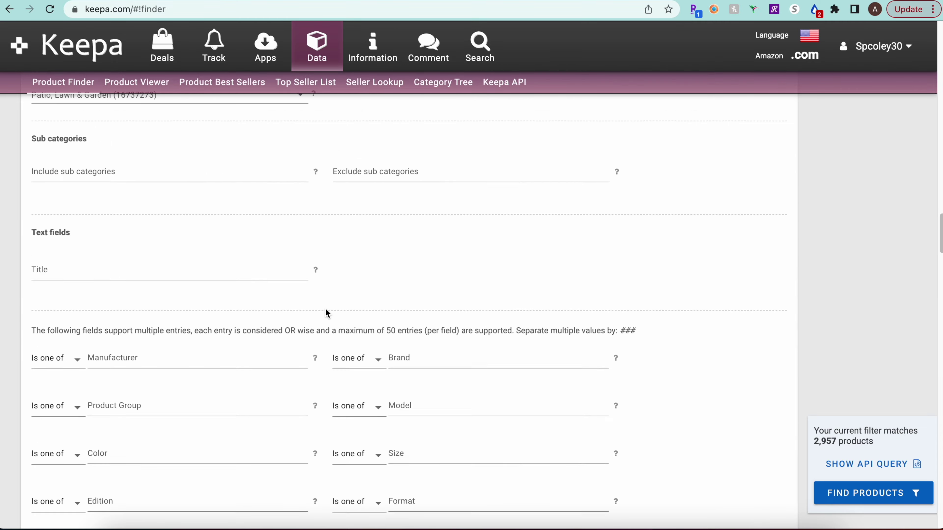
- Review the filters entered for Sales Rank, Buy Box price, root category and New Offer Count
{"action": "scroll", "coordinate": [321, 322], "scroll_direction": "down", "scroll_amount": 9}
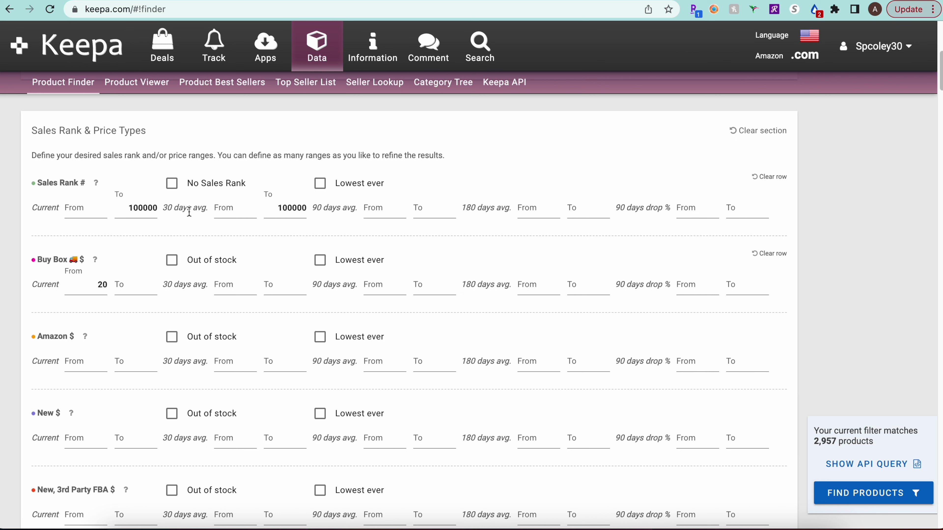
{"action": "left_click_drag", "start_coordinate": [164, 209], "coordinate": [210, 212]}
{"action": "left_click", "coordinate": [266, 228]}
{"action": "left_click", "coordinate": [96, 289]}
{"action": "double_click", "coordinate": [98, 285]}
{"action": "scroll", "coordinate": [154, 299], "scroll_direction": "down", "scroll_amount": 20}
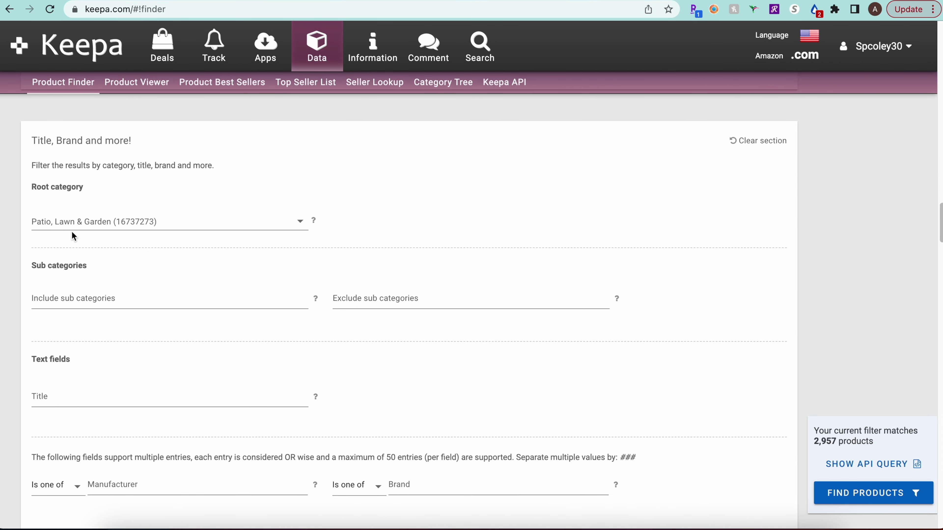
{"action": "scroll", "coordinate": [255, 223], "scroll_direction": "down", "scroll_amount": 15}
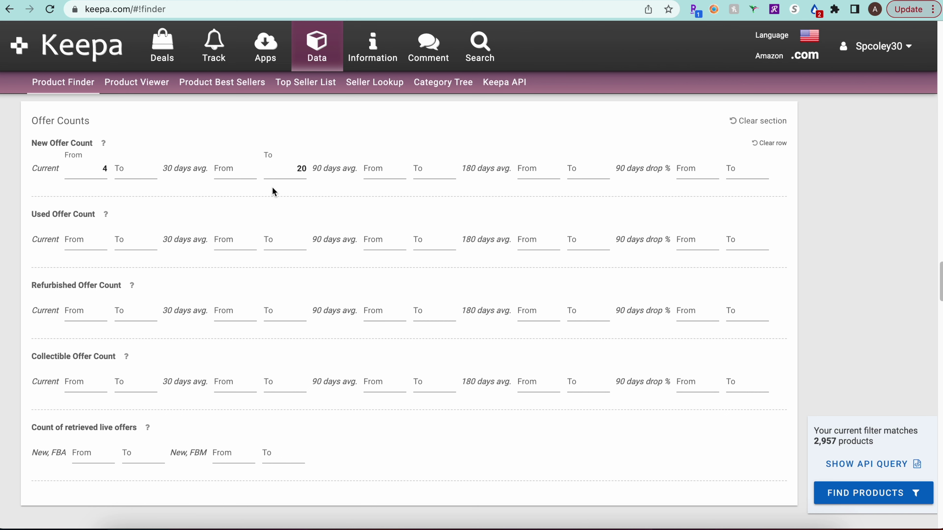
{"action": "scroll", "coordinate": [331, 204], "scroll_direction": "up", "scroll_amount": 1}
{"action": "left_click", "coordinate": [286, 192]}
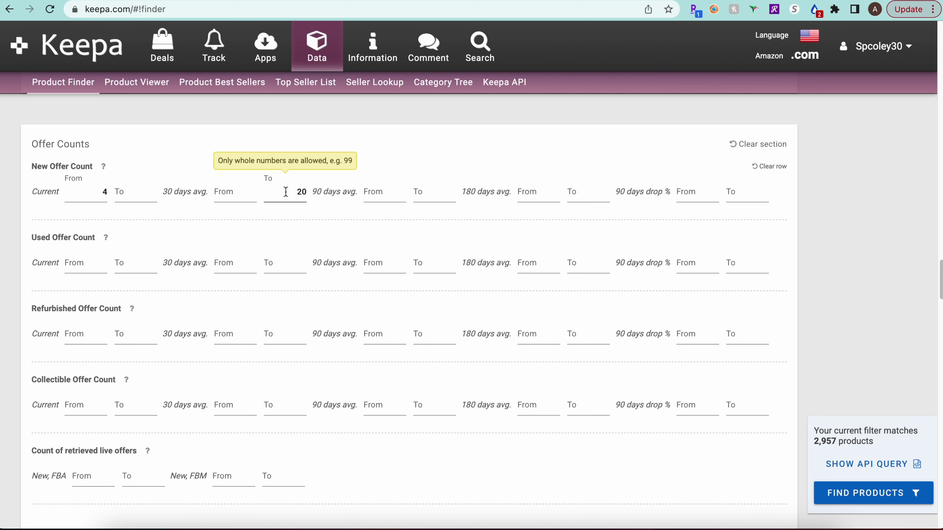
{"action": "left_click", "coordinate": [296, 244]}
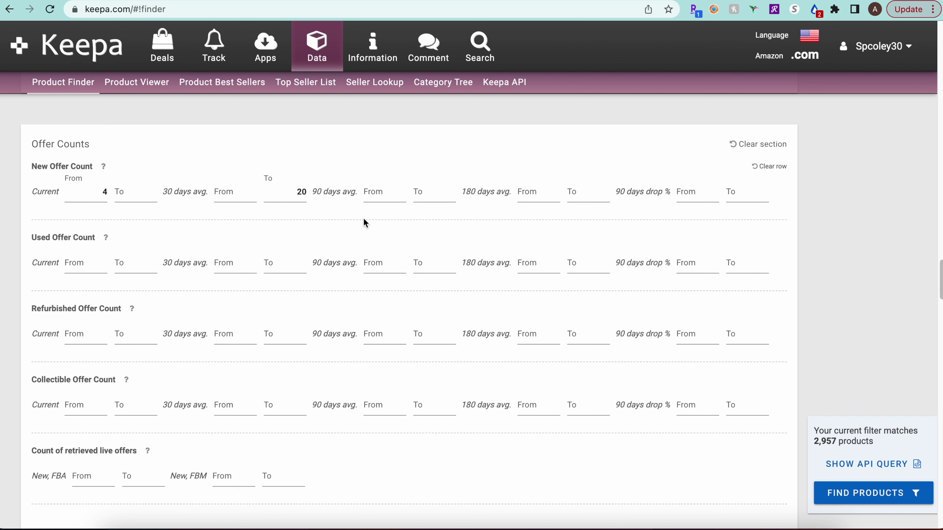
{"action": "left_click", "coordinate": [300, 193]}
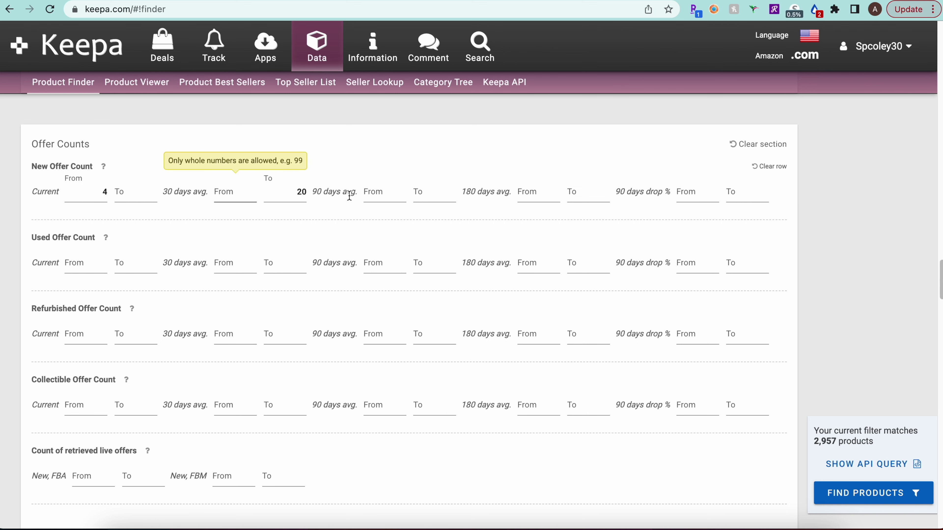
- Review the filters for Amazon's 90-day out-of-stock percentage, product rating and package weight
{"action": "scroll", "coordinate": [221, 226], "scroll_direction": "down", "scroll_amount": 15}
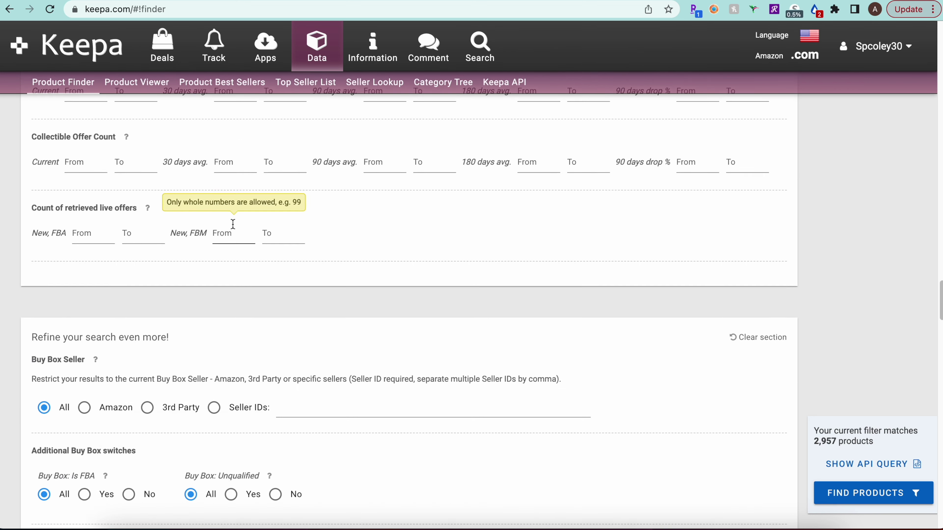
{"action": "scroll", "coordinate": [224, 208], "scroll_direction": "down", "scroll_amount": 15}
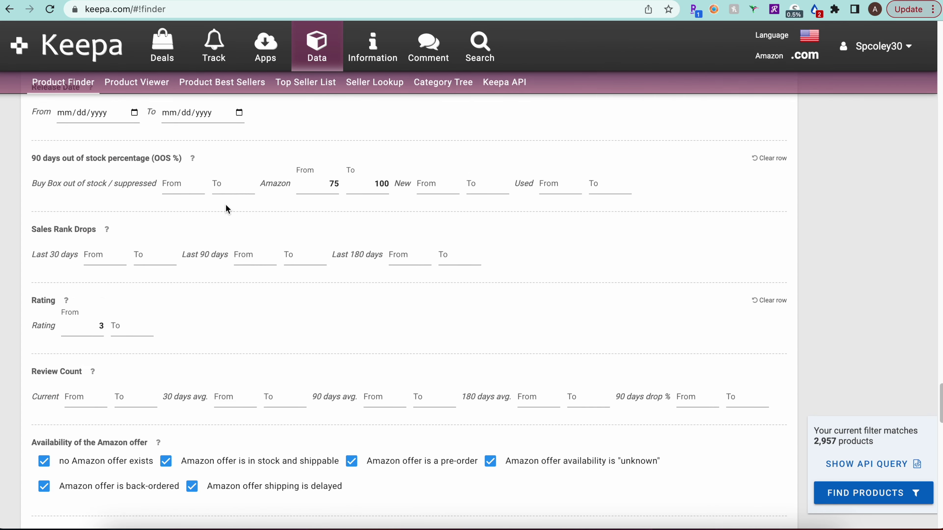
{"action": "scroll", "coordinate": [204, 260], "scroll_direction": "up", "scroll_amount": 3}
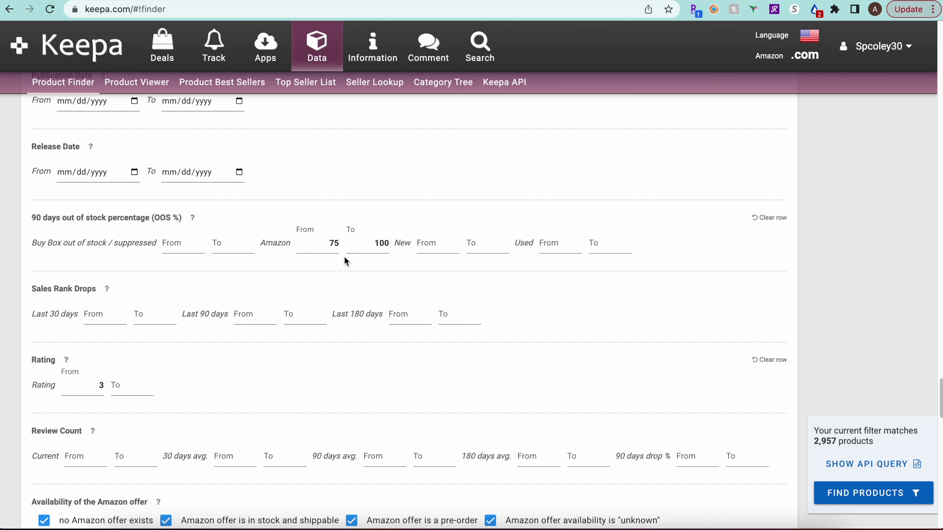
{"action": "scroll", "coordinate": [341, 336], "scroll_direction": "down", "scroll_amount": 3}
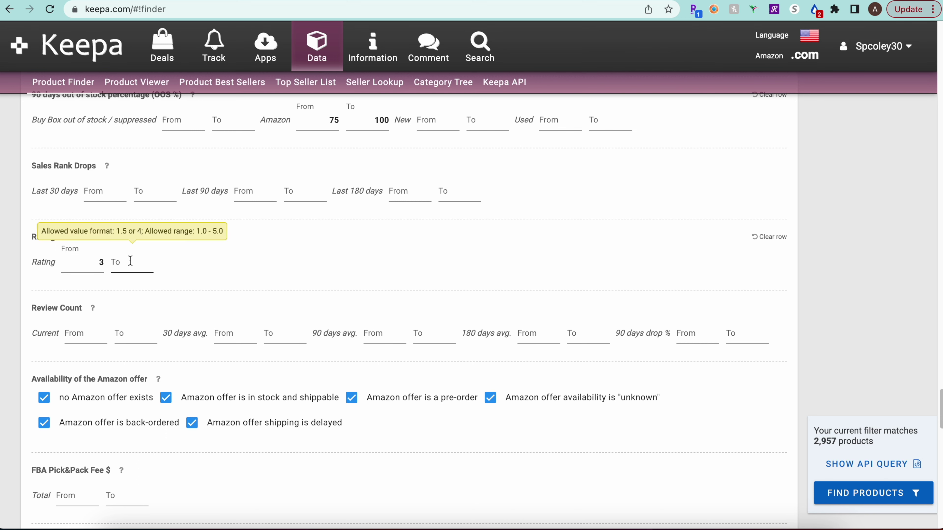
{"action": "scroll", "coordinate": [315, 281], "scroll_direction": "down", "scroll_amount": 1}
{"action": "scroll", "coordinate": [315, 285], "scroll_direction": "down", "scroll_amount": 10}
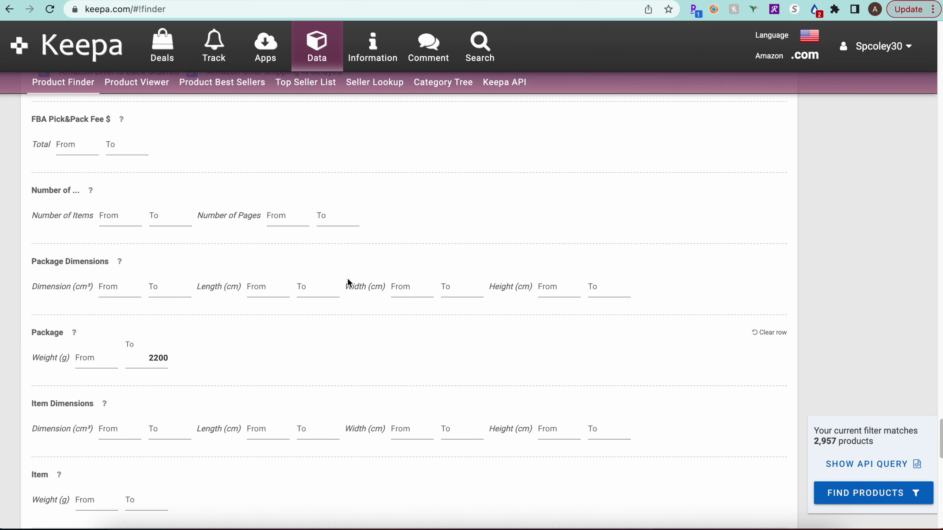
{"action": "scroll", "coordinate": [343, 285], "scroll_direction": "up", "scroll_amount": 3}
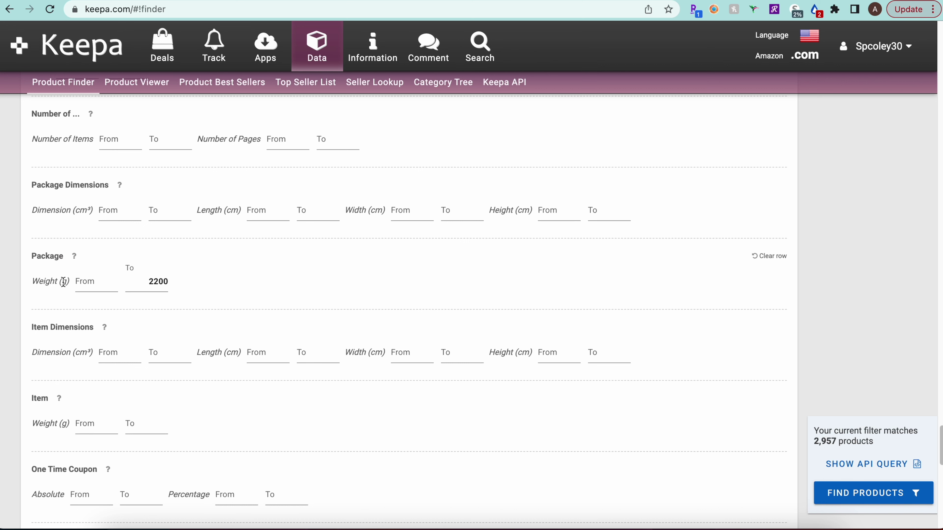
{"action": "left_click", "coordinate": [145, 282]}
{"action": "left_click_drag", "start_coordinate": [146, 282], "coordinate": [189, 289]}
{"action": "left_click", "coordinate": [186, 289]}
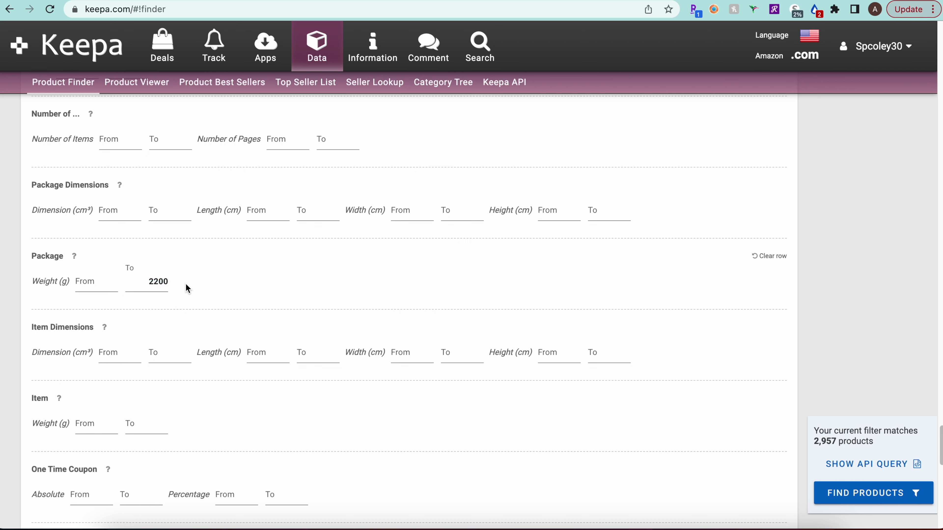